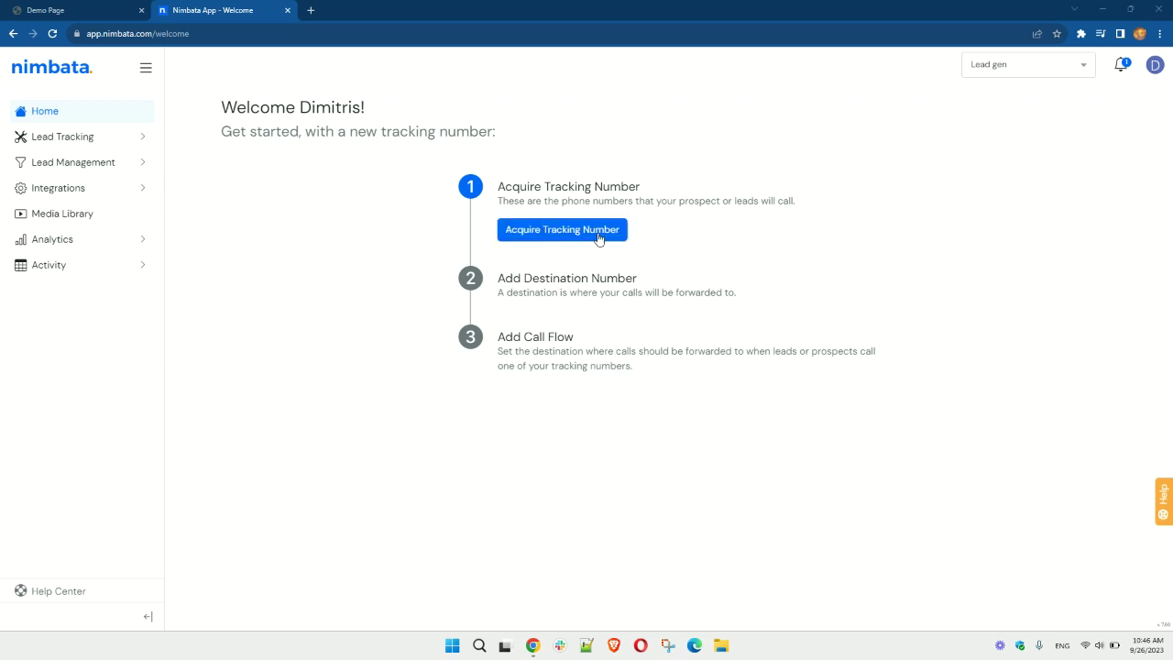
- Start adding a new tracking number
left_click(92, 139)
left_click(75, 168)
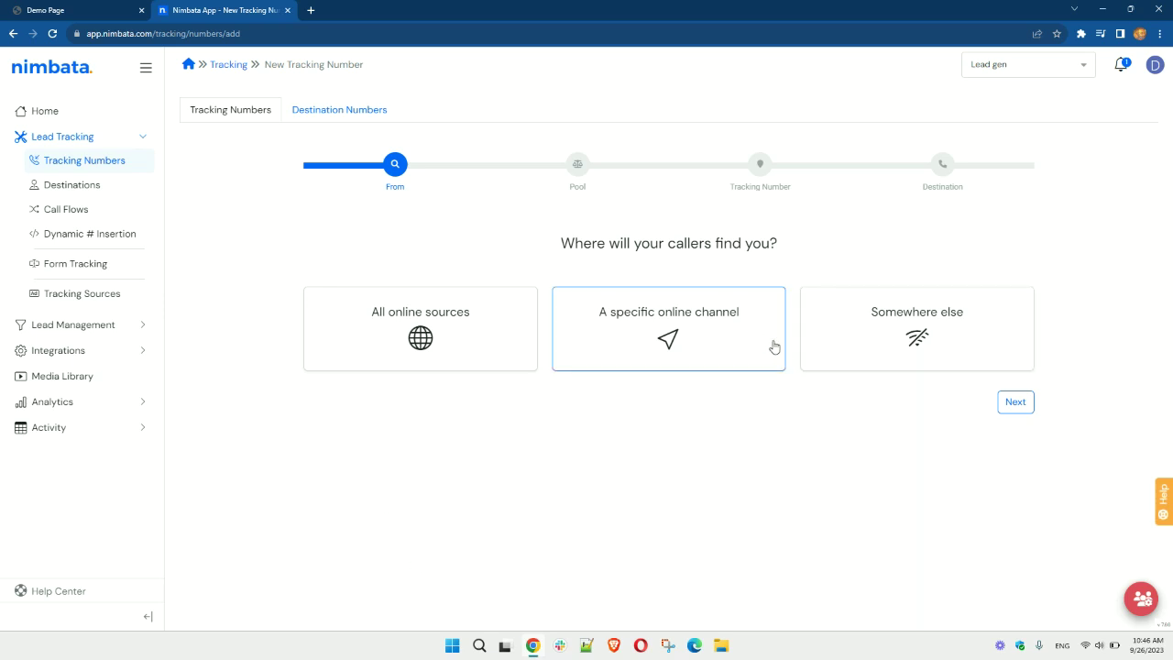
- Examine the channels offered for callers from somewhere else and from a specific online channel, including the Google partner and network options for Online Paid
left_click(838, 330)
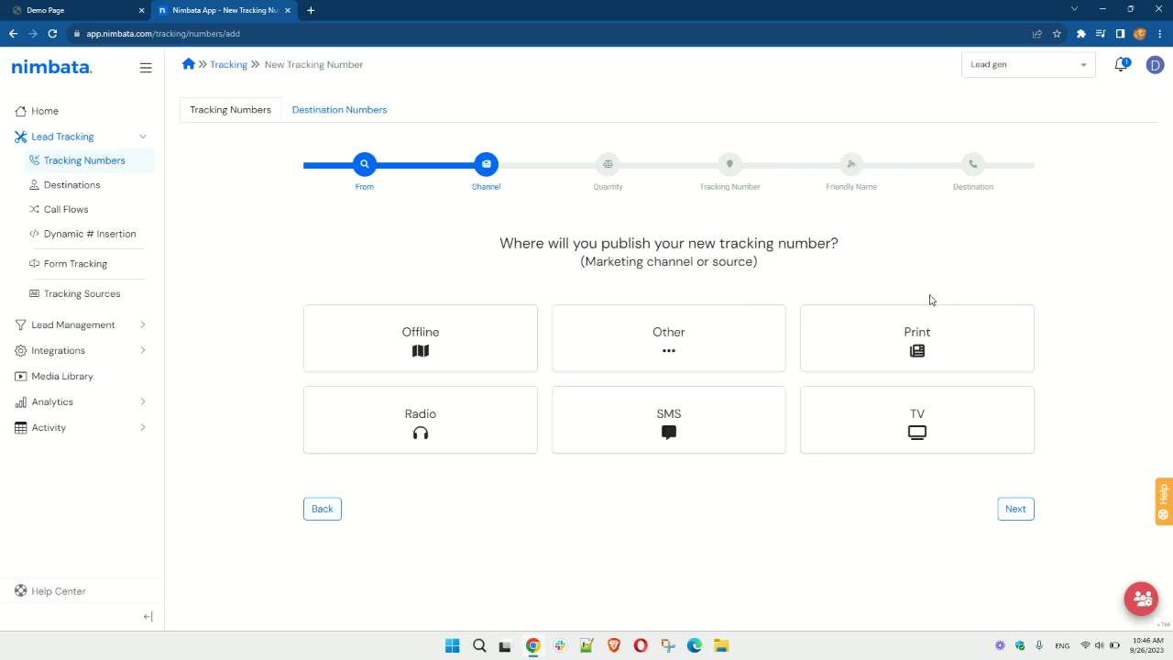
left_click(328, 511)
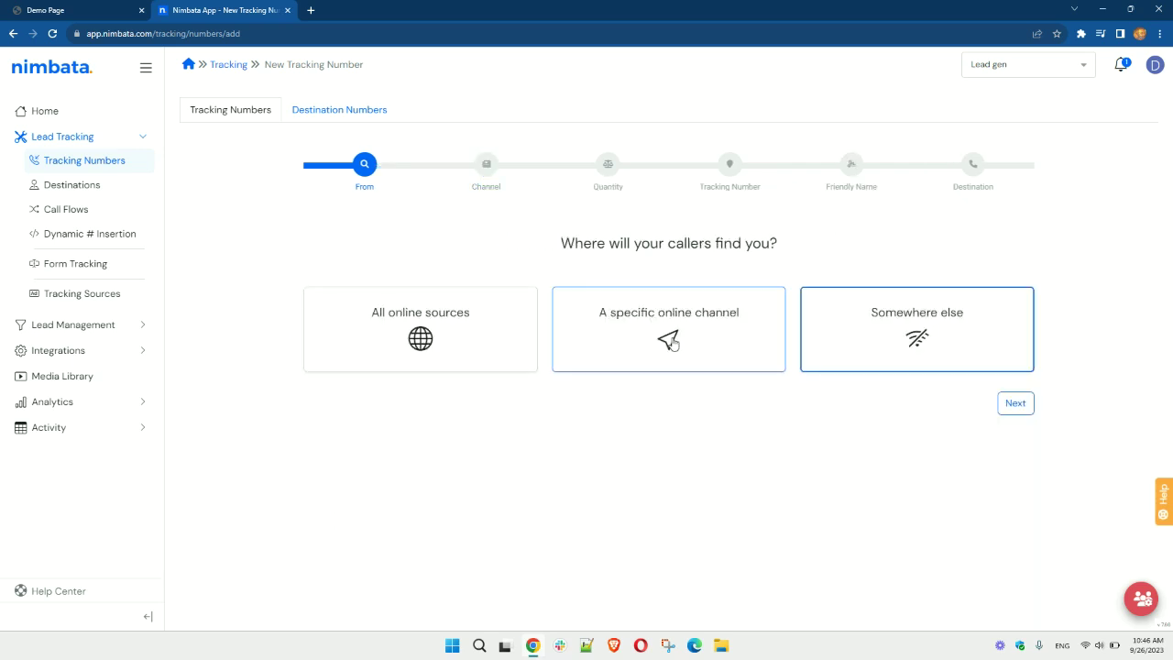
left_click(674, 337)
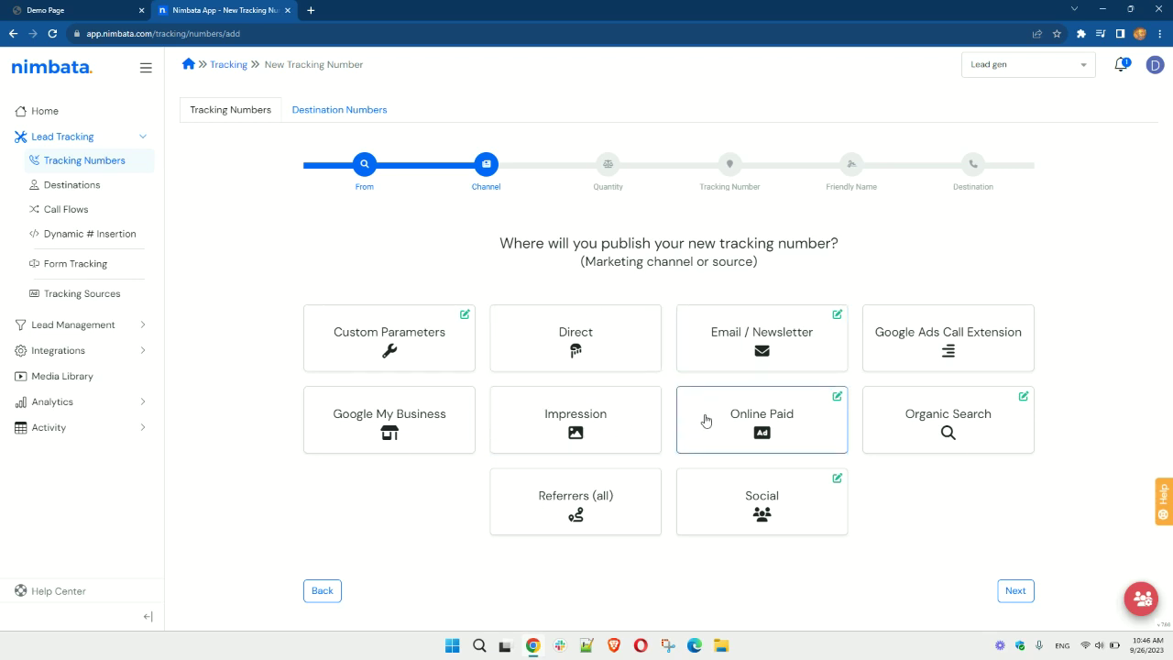
left_click(704, 420)
left_click(537, 312)
left_click(527, 351)
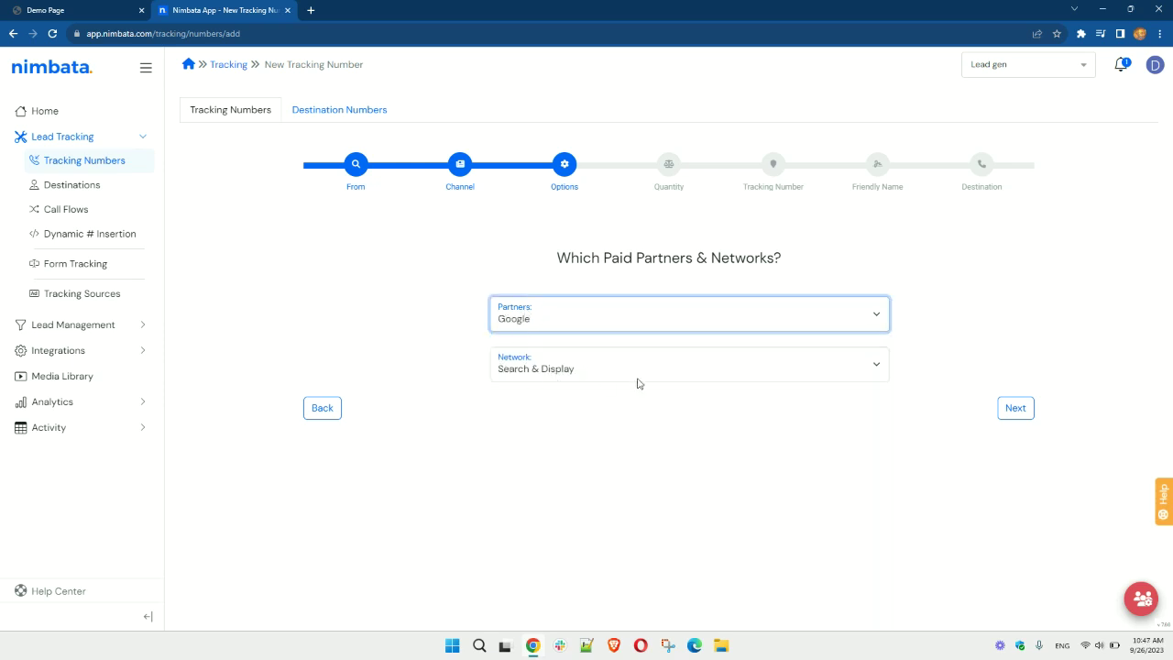
left_click(322, 409)
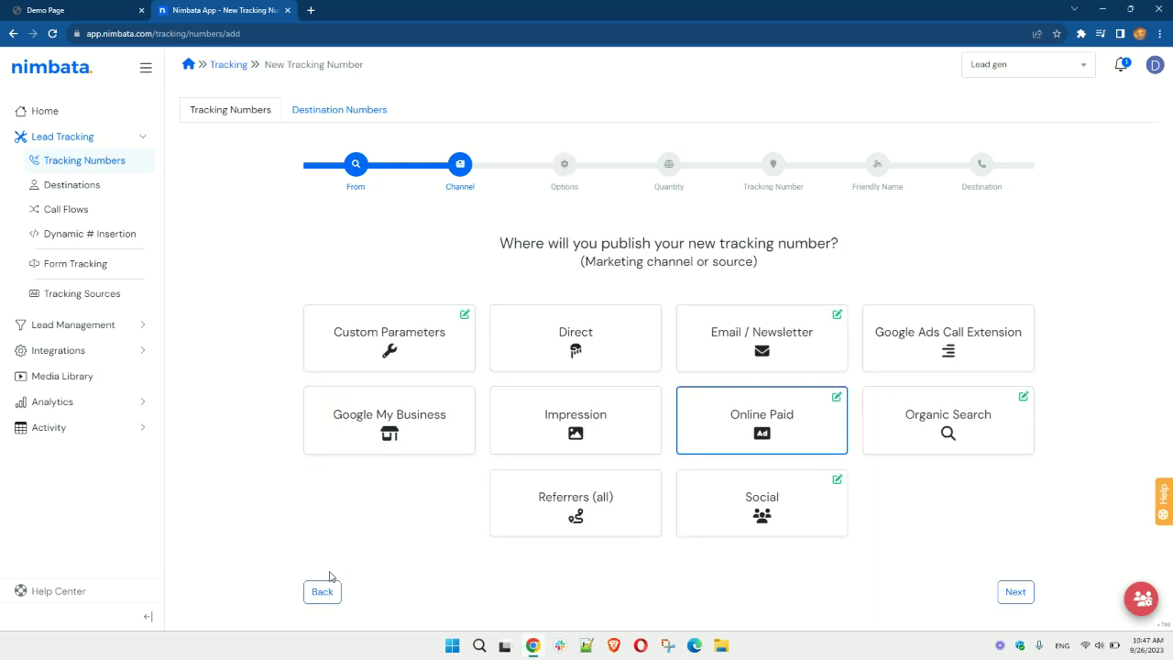
left_click(327, 589)
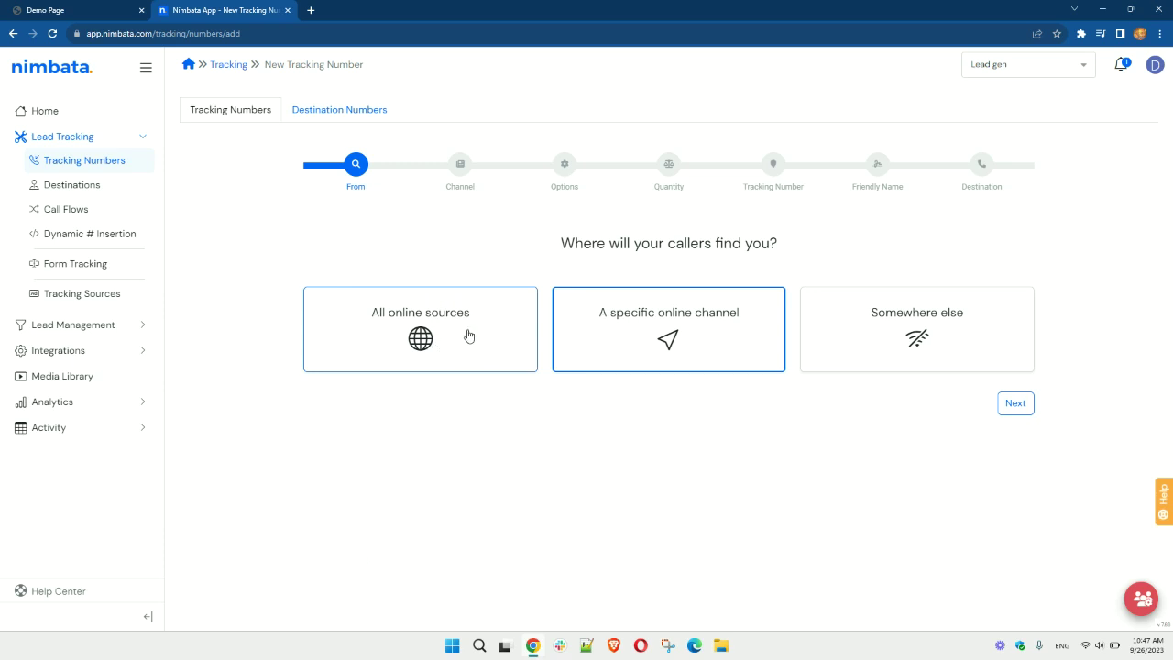
- Choose all online sources for the callers and check the recommended pool size for the nimbata account's Nimbata GA4 property in Google Analytics
left_click(468, 336)
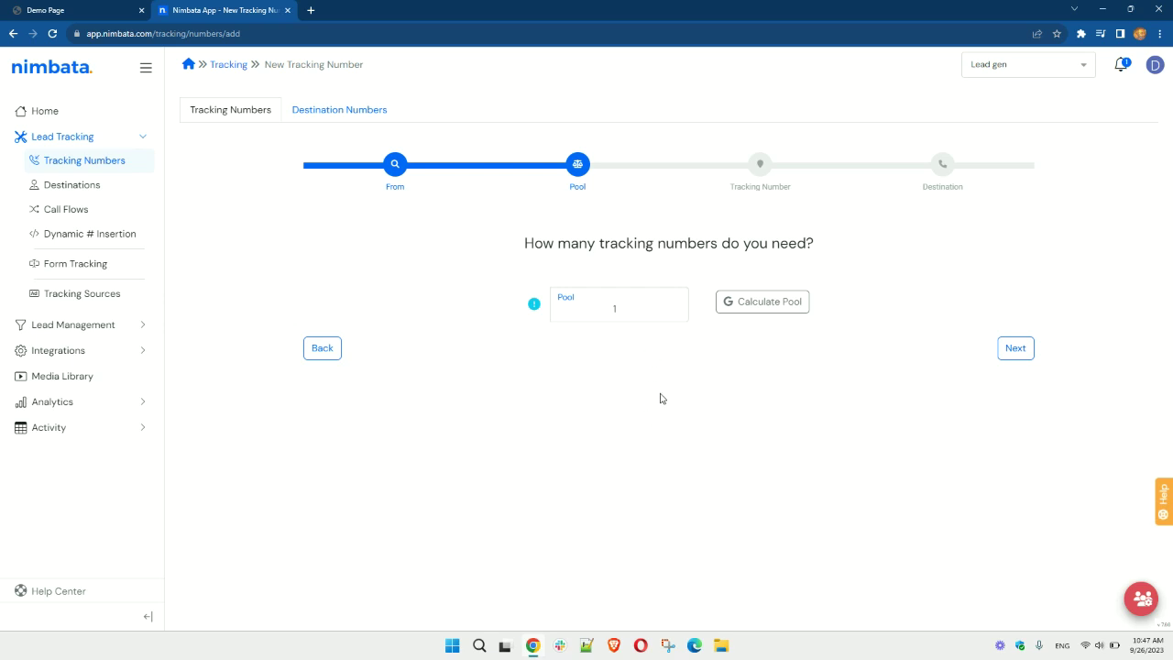
left_click(747, 306)
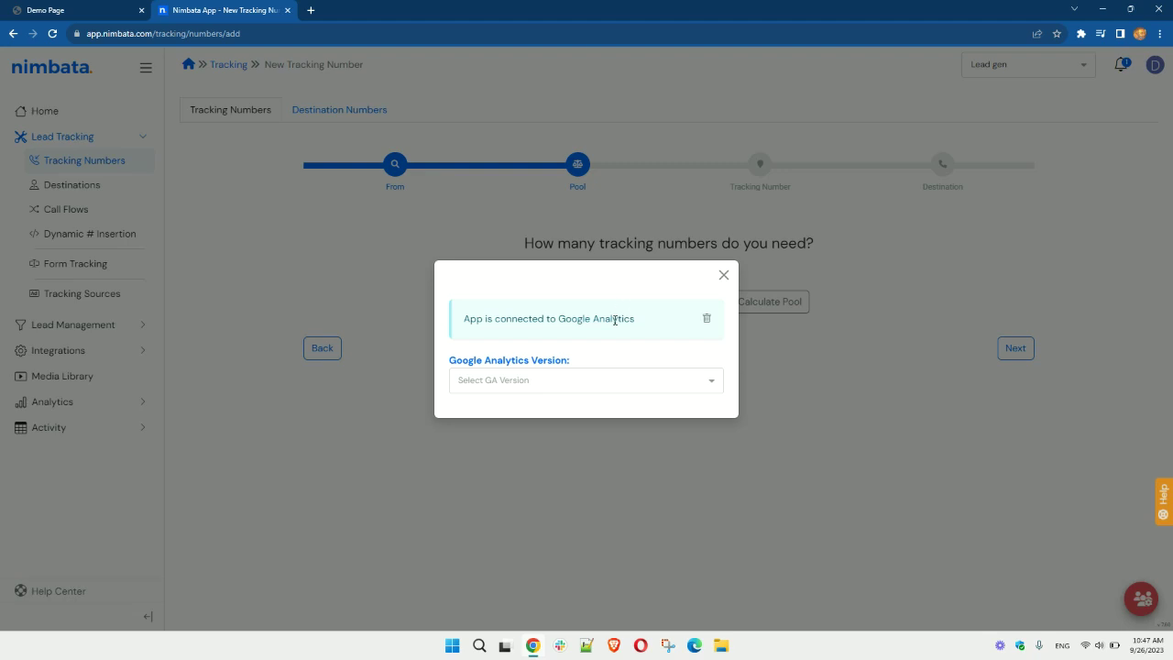
left_click(594, 378)
left_click(544, 408)
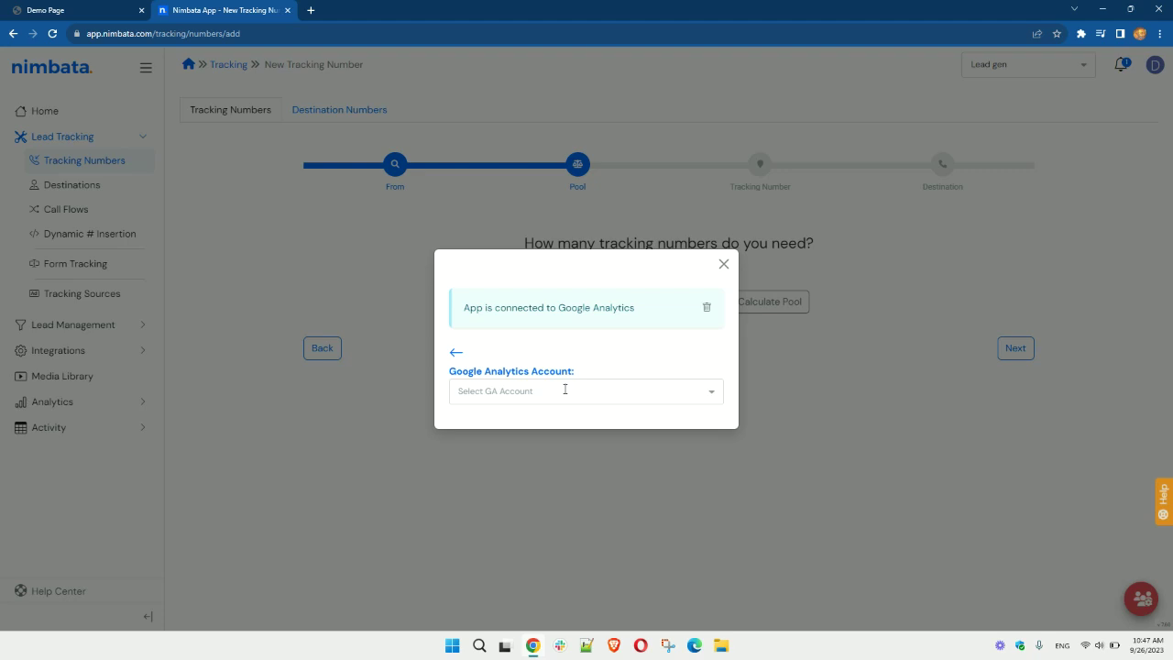
left_click(566, 387)
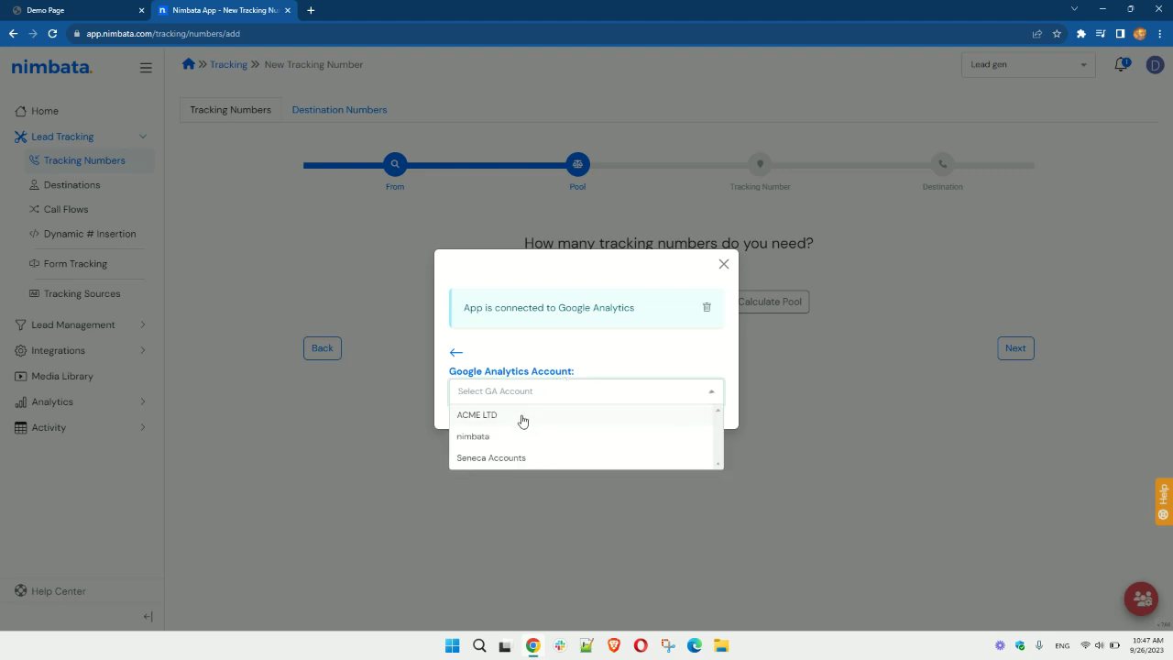
left_click(492, 437)
left_click(580, 396)
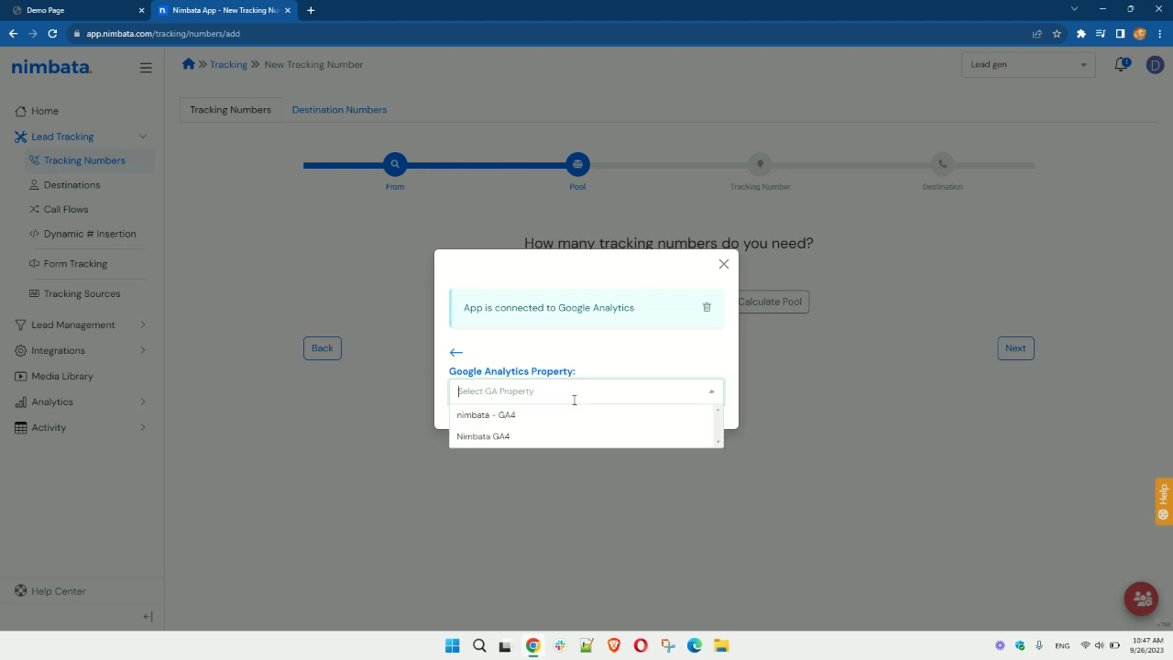
left_click(525, 437)
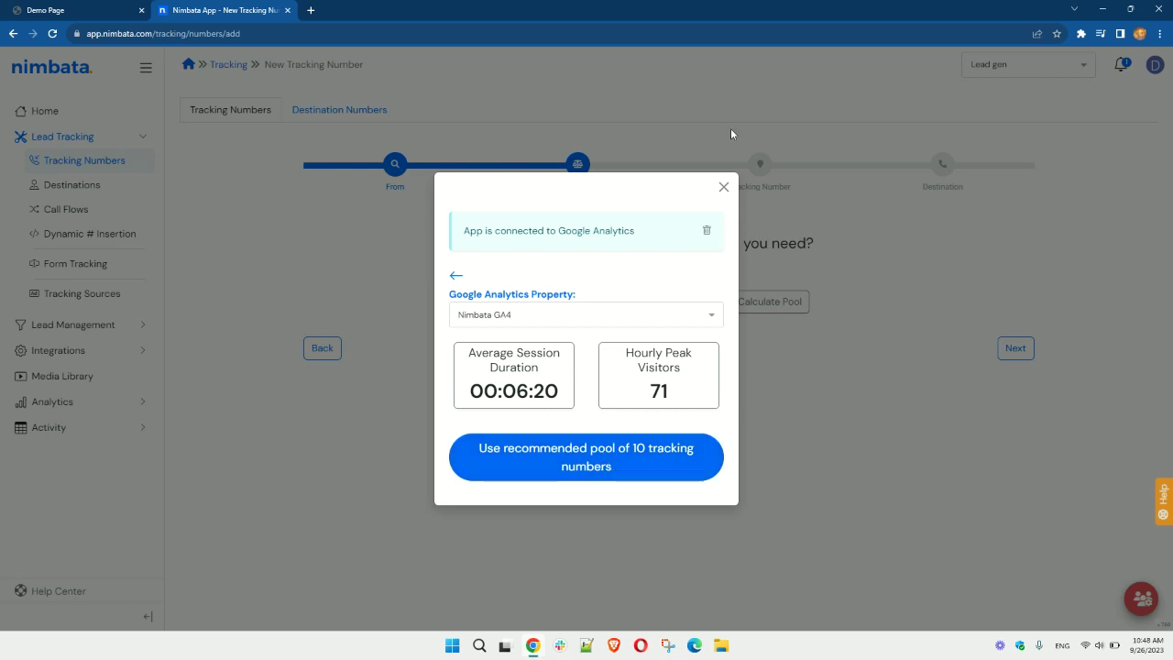
left_click(724, 188)
- Set the tracking number pool to 2 and continue to the prefix selection
left_click(614, 308)
type("2")
left_click(820, 389)
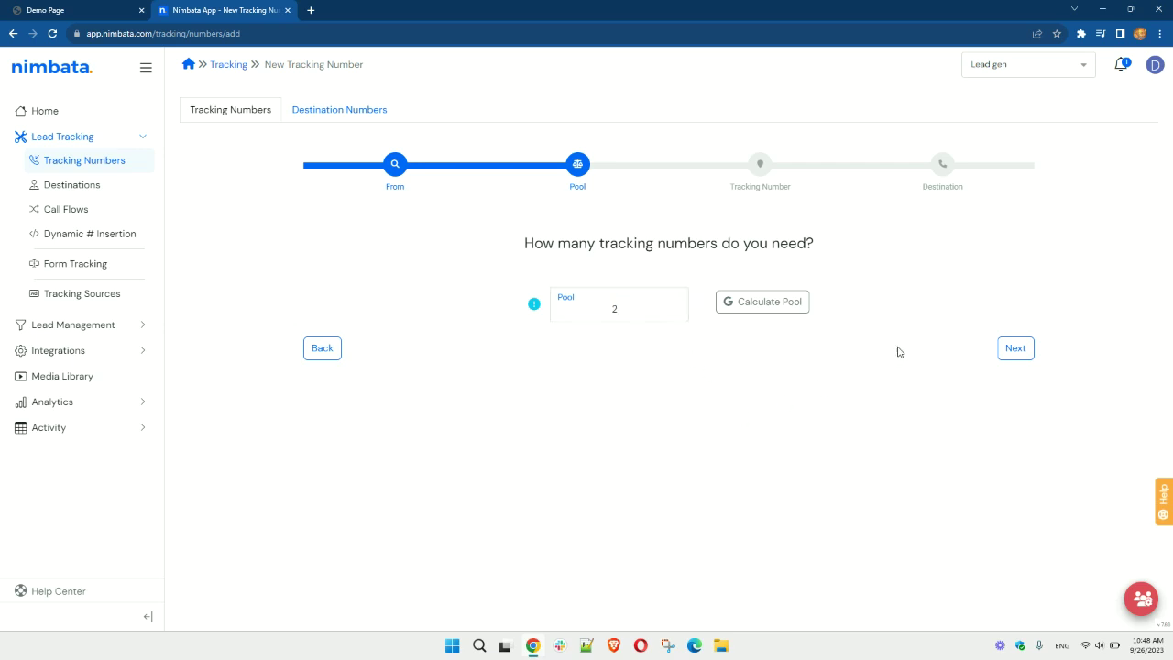
left_click(1017, 350)
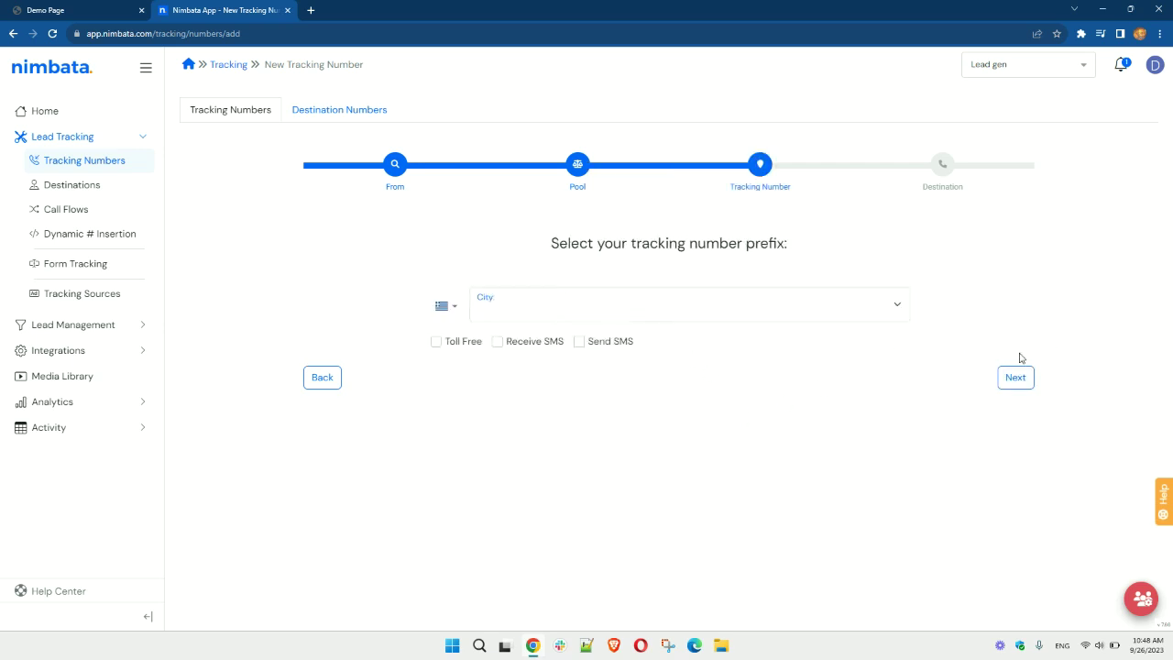
- Set the tracking number prefix to United States, California, Burbank (747)
left_click(447, 306)
left_click(461, 326)
left_click(515, 313)
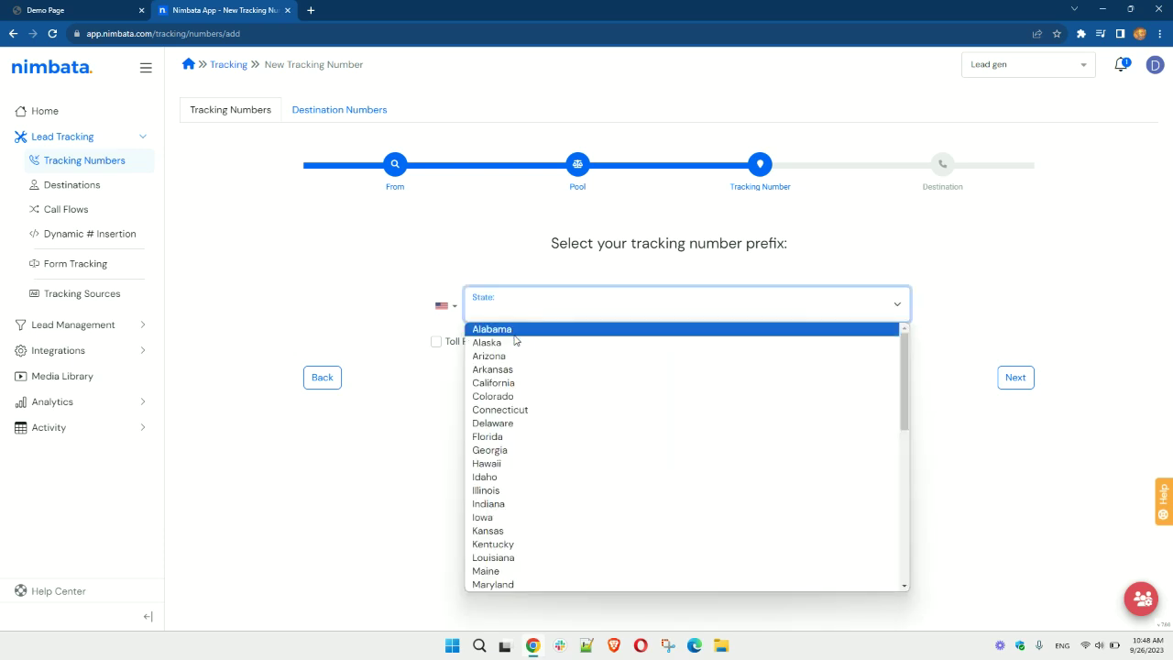
left_click(516, 383)
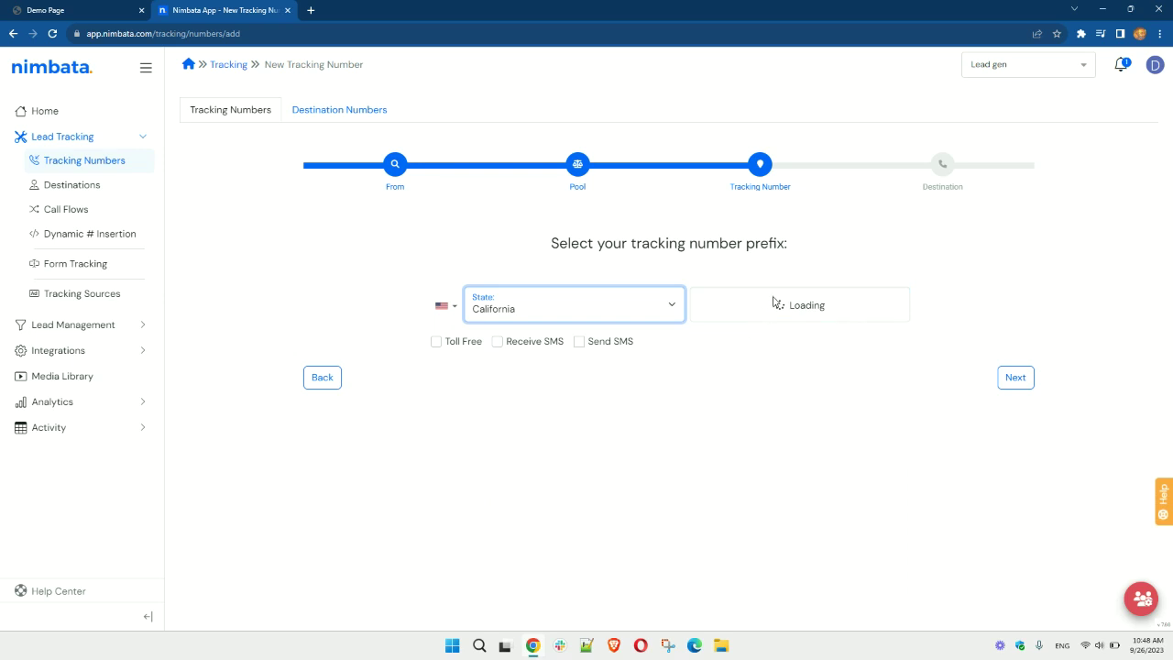
left_click(804, 312)
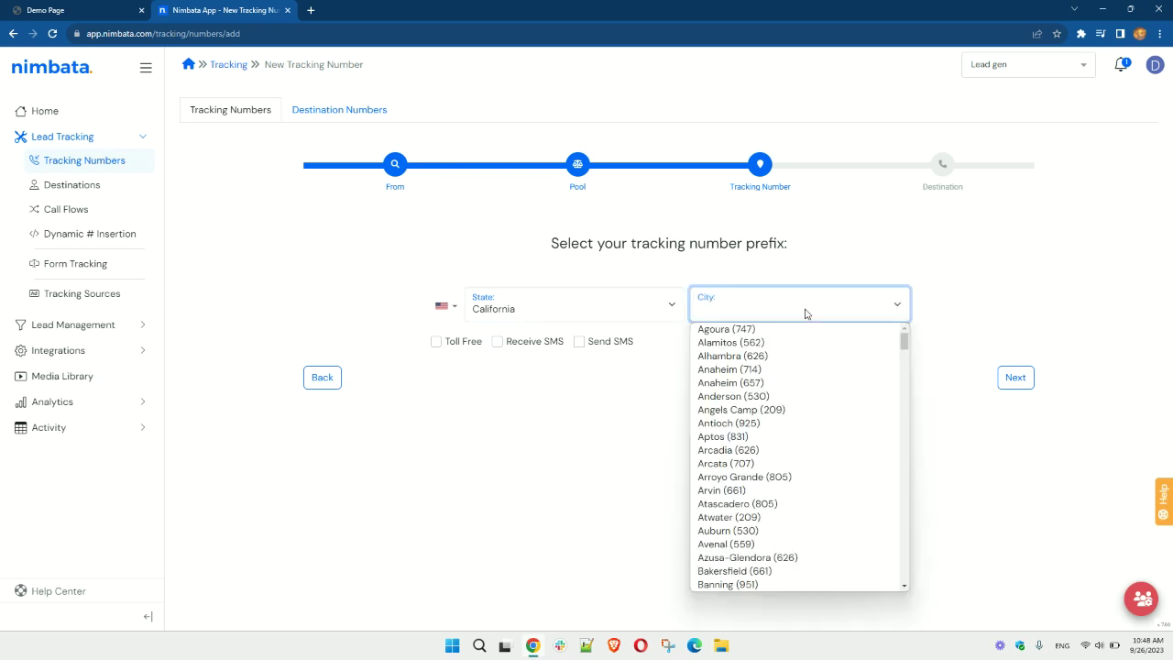
left_click_drag(903, 341, 903, 370)
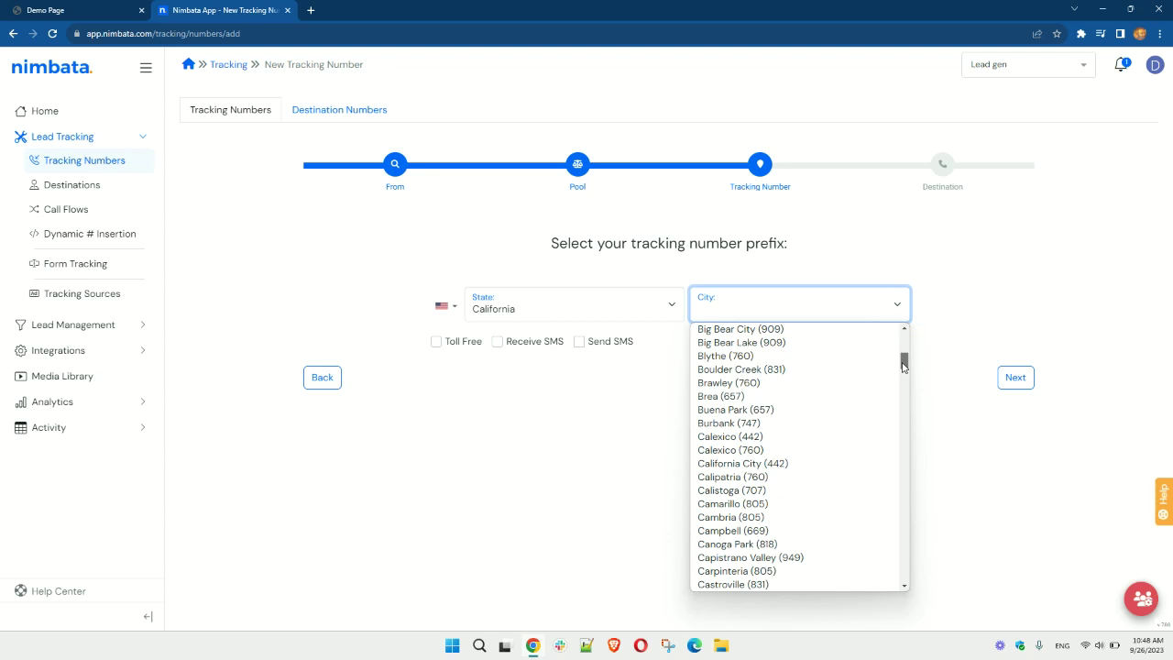
left_click(765, 423)
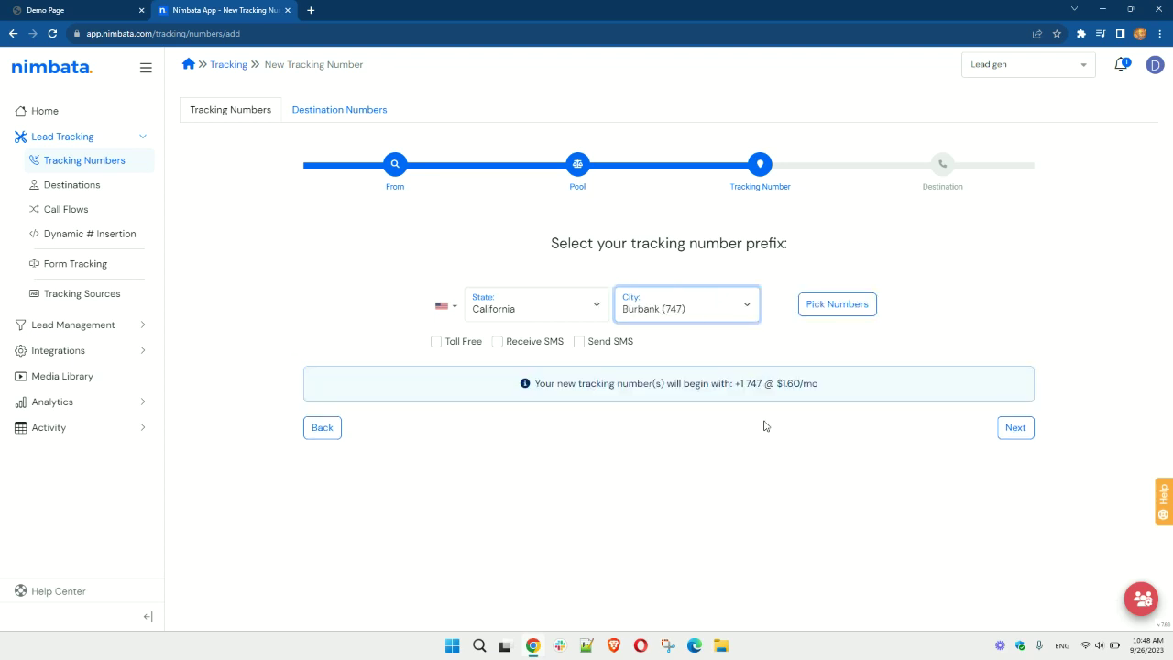
- Pick the first two available Burbank numbers for the pool and continue to the call destination
left_click(837, 304)
left_click(818, 312)
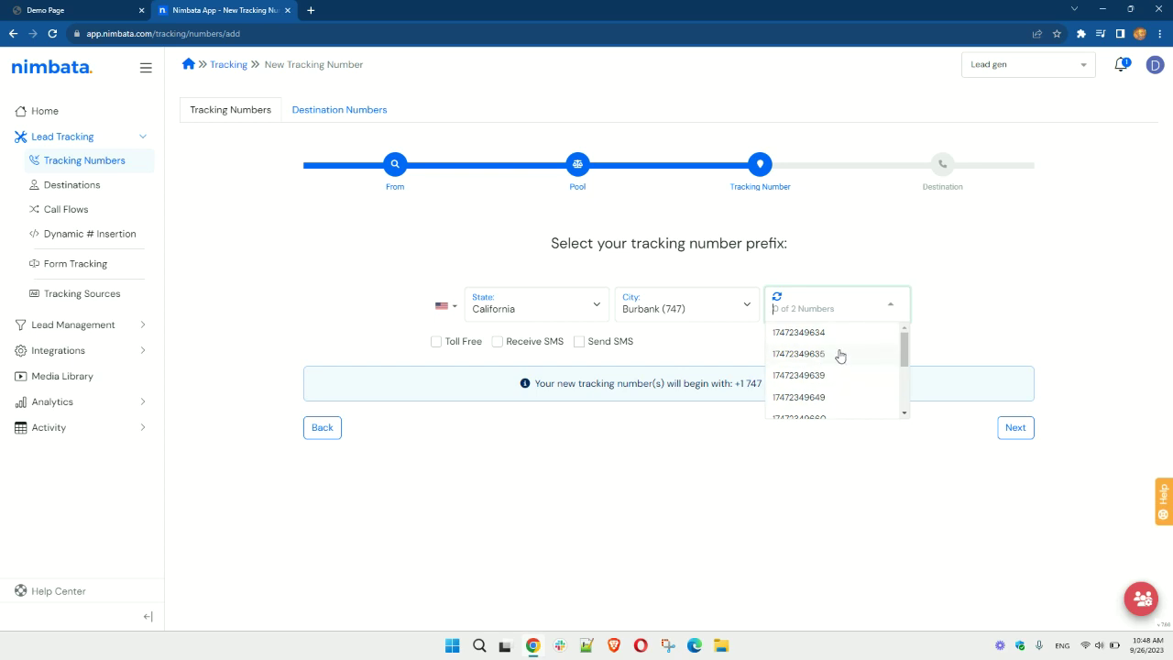
left_click(834, 333)
left_click(829, 355)
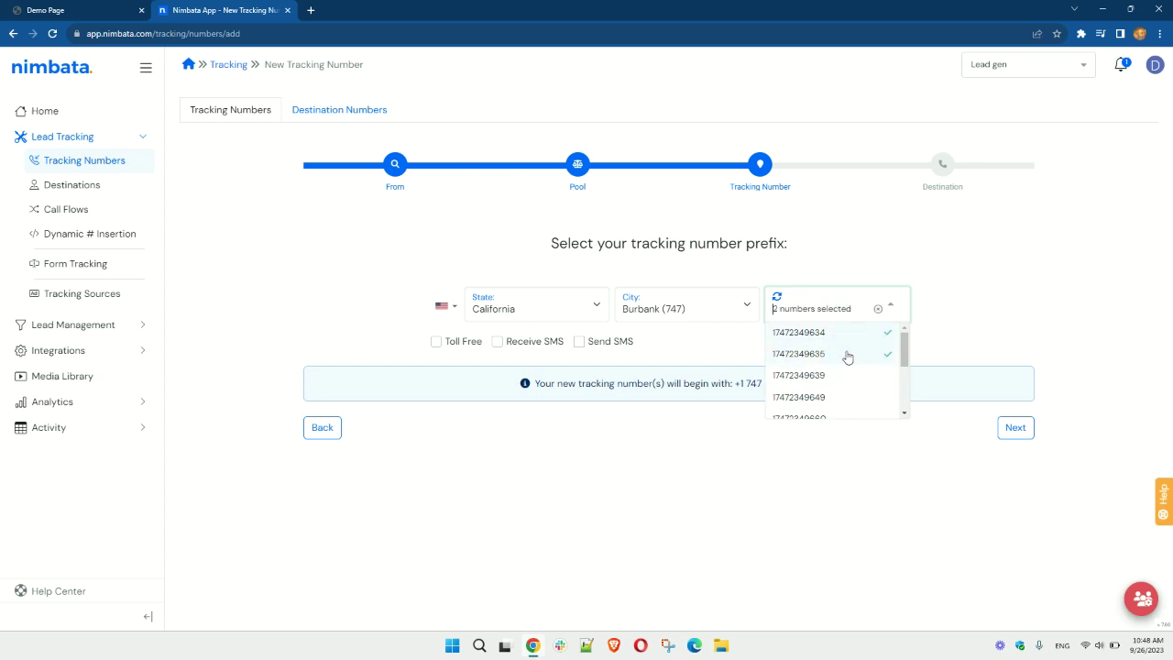
left_click(1024, 434)
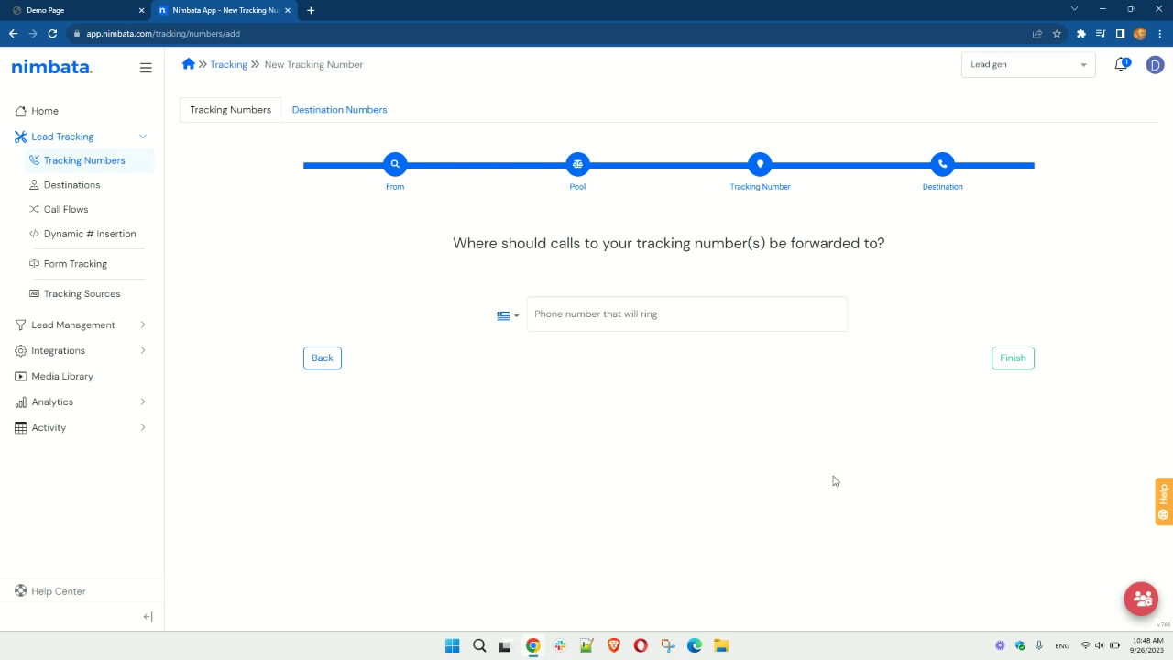
- Set the destination country to United States and copy the contact phone number from the Demo Page
left_click(506, 315)
left_click(525, 328)
left_click(52, 8)
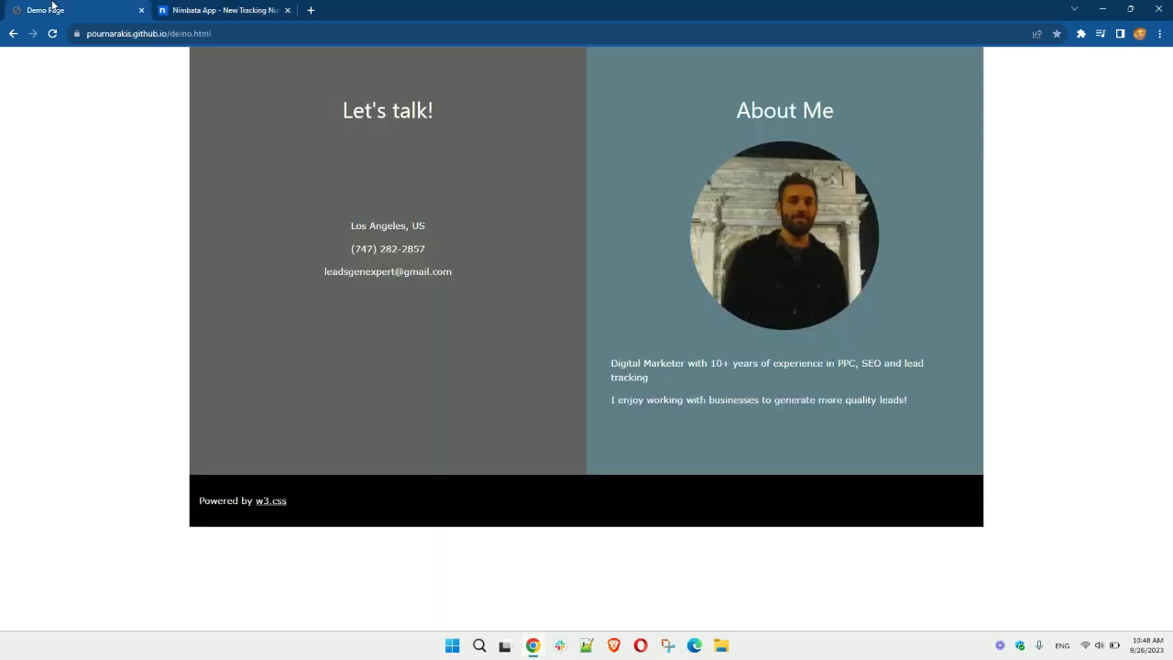
left_click_drag(333, 254, 431, 254)
key("ctrl+c")
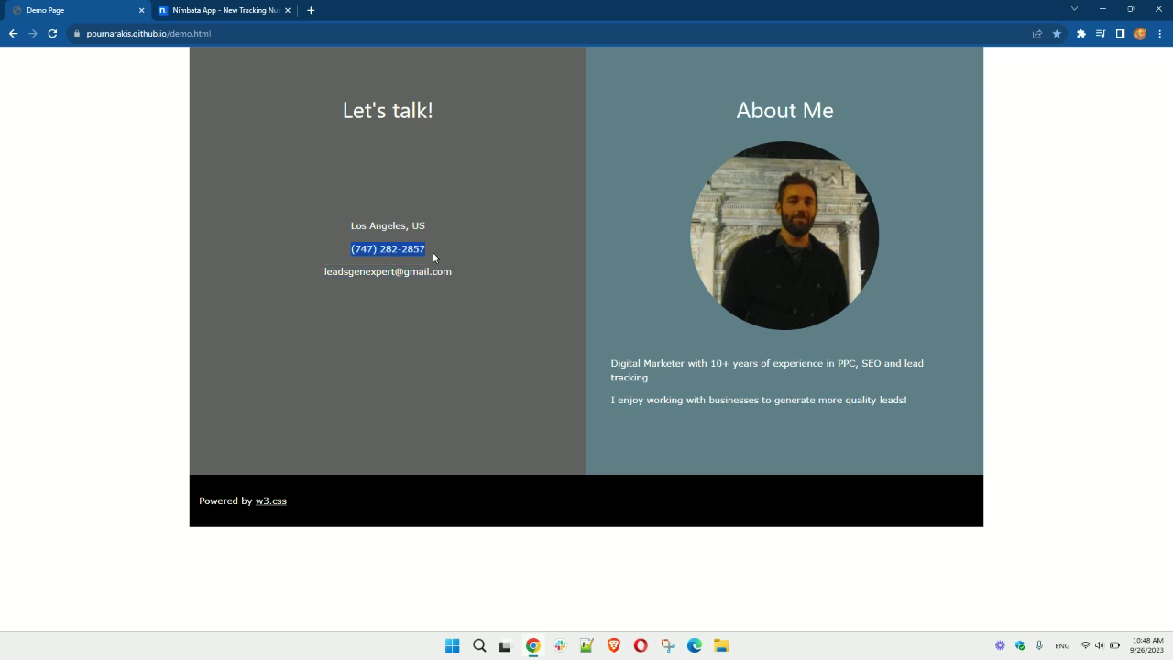
- Back in Nimbata, paste the copied phone number as the forwarding destination and finish the tracking number setup
left_click(216, 8)
left_click(665, 316)
key("ctrl+v")
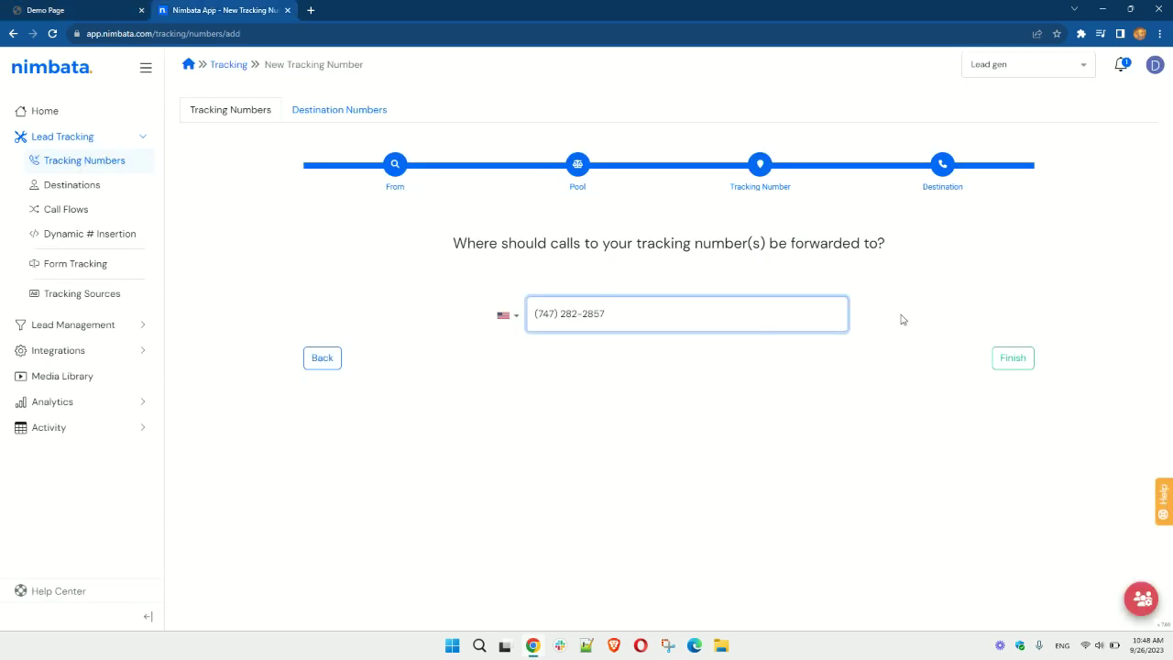
left_click(1008, 367)
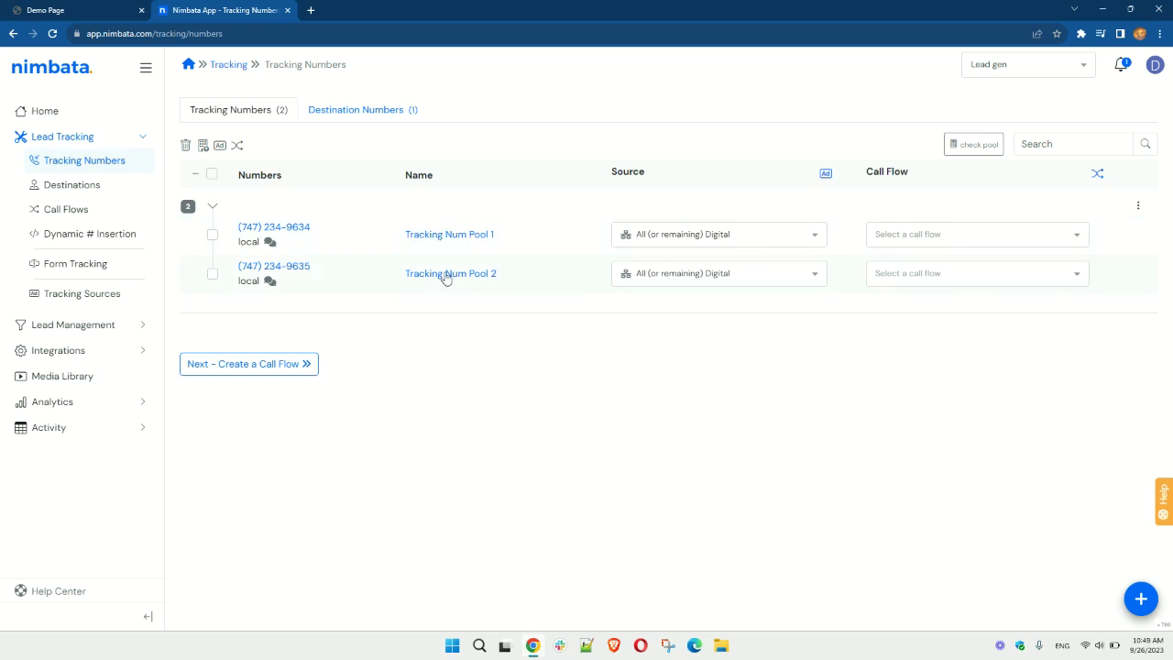
- Rename the first tracking number as Website Number Pool 1, copying the new name for reuse
left_click(451, 236)
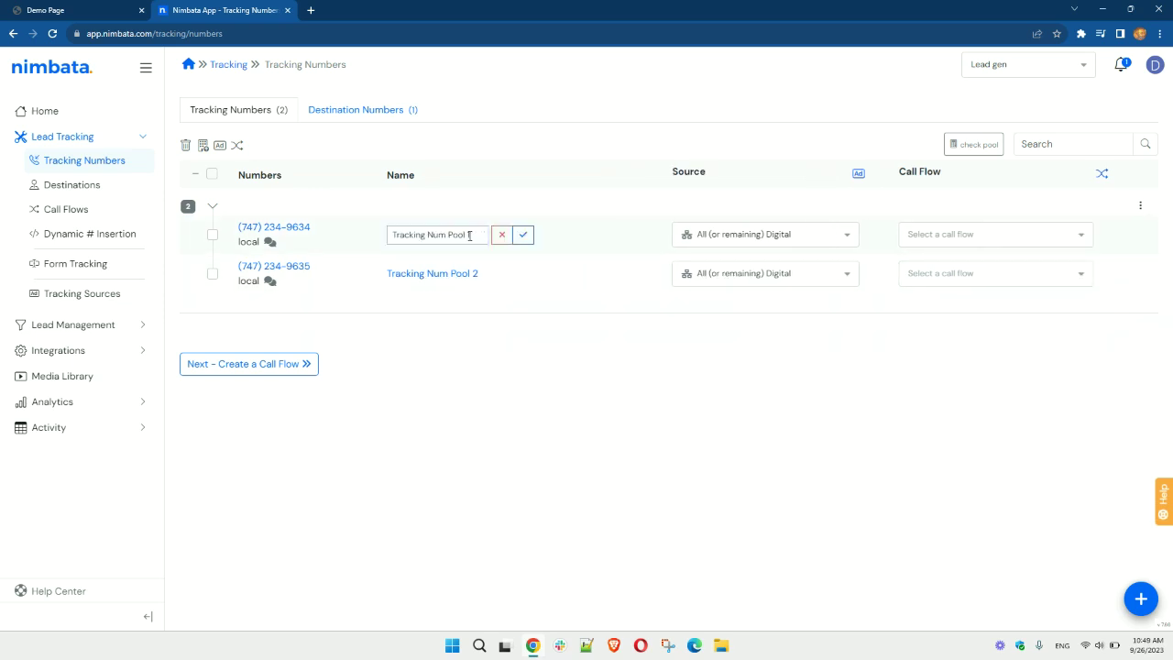
left_click_drag(466, 234, 394, 236)
type("Website Nunber")
key("BackSpace")
key("BackSpace")
key("BackSpace")
key("ctrl+a")
key("ctrl+c")
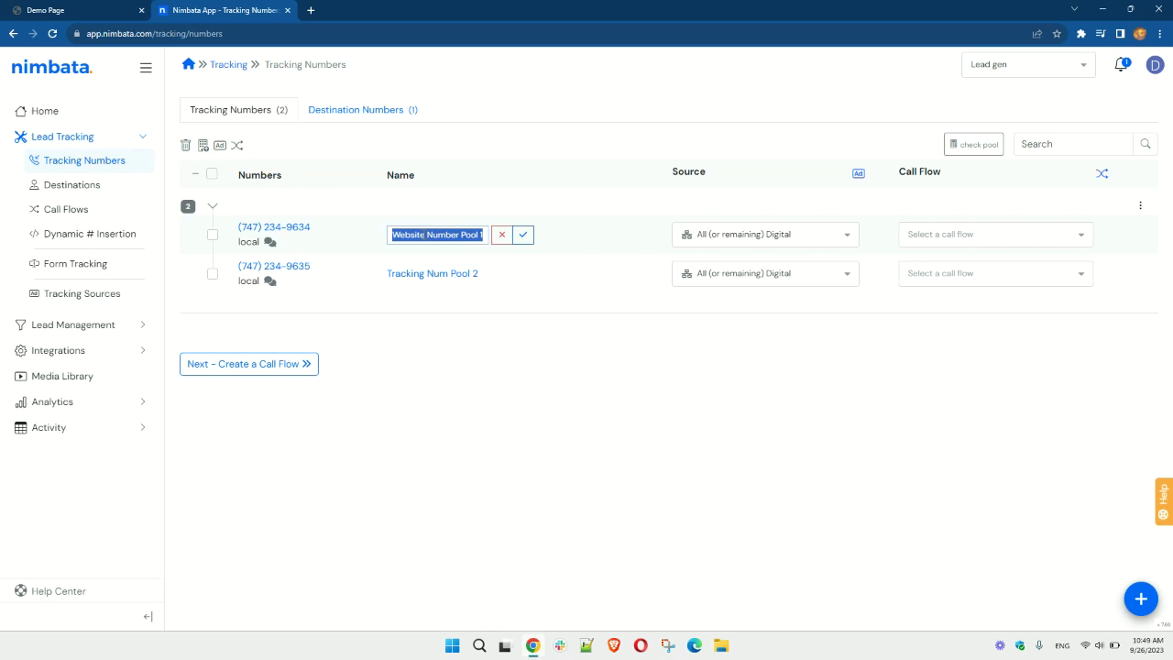
left_click(524, 237)
- Rename the second tracking number as Website Number Pool 2
left_click(435, 273)
key("ctrl+a")
key("ctrl+v")
type("2")
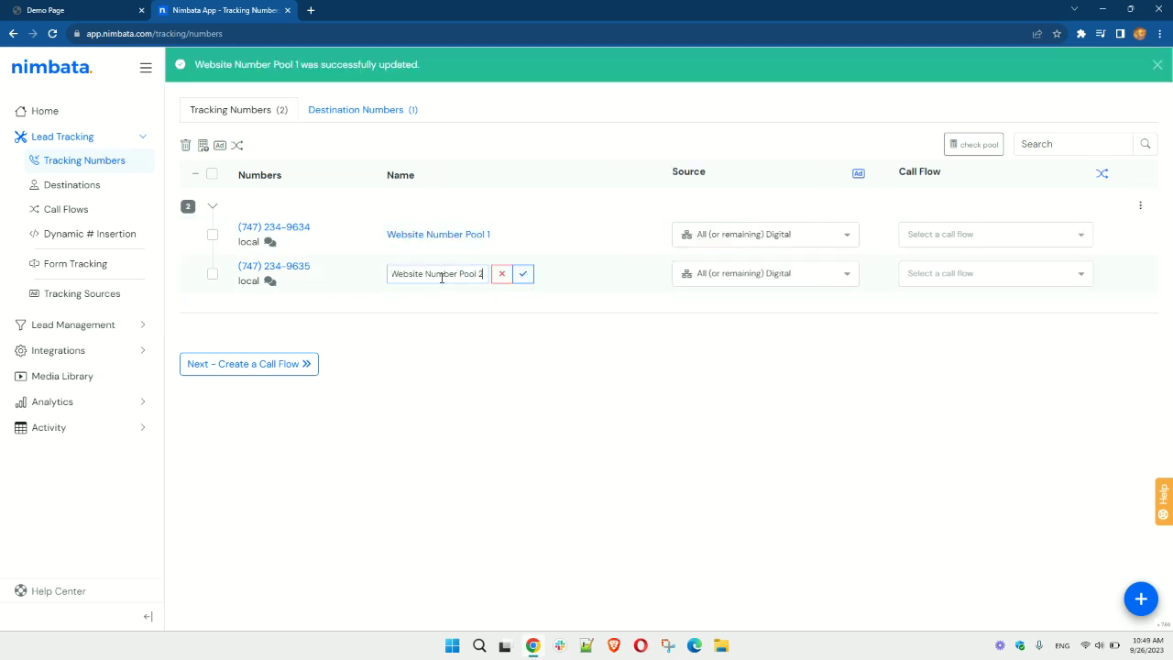
left_click(523, 273)
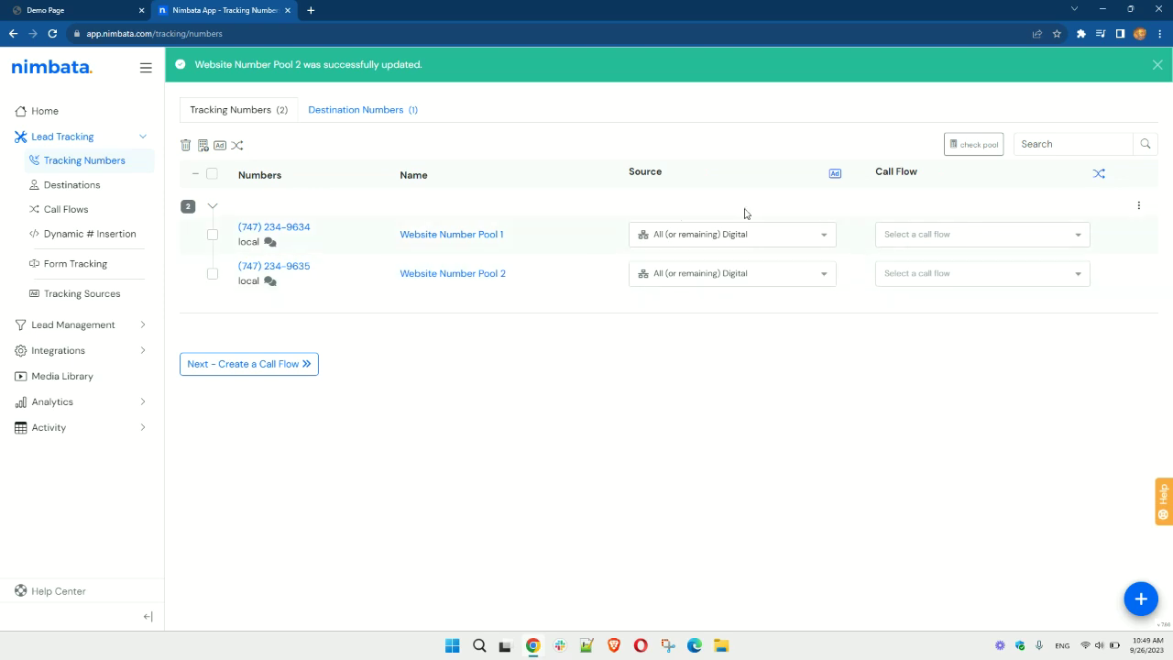